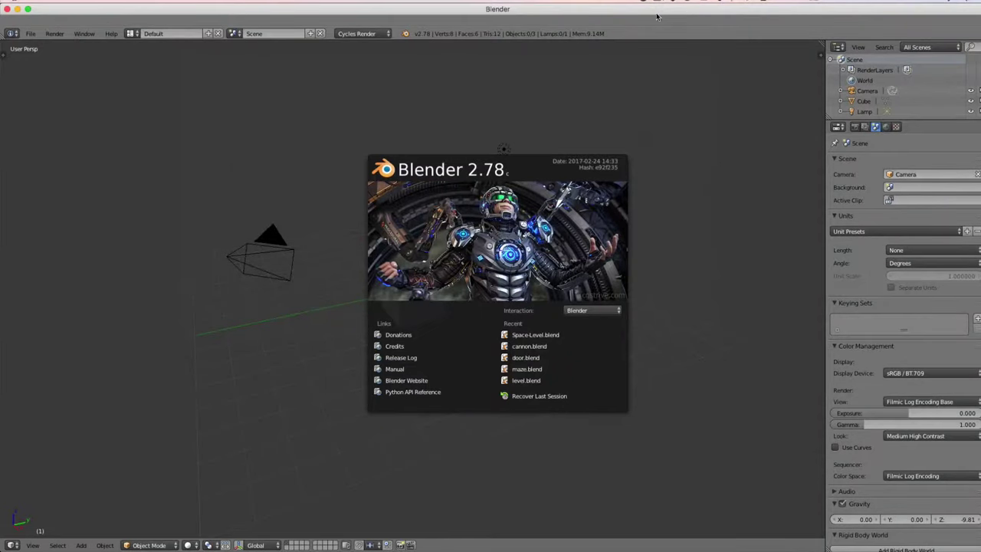
# - Dismiss the splash screen, select the default cube and enter Edit Mode
pyautogui.click(343, 207)
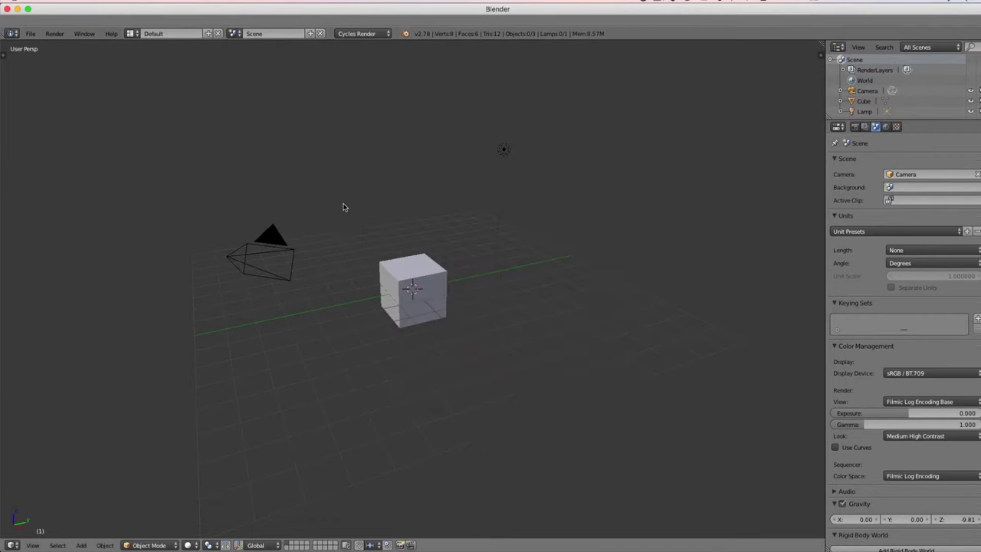
pyautogui.rightClick(431, 283)
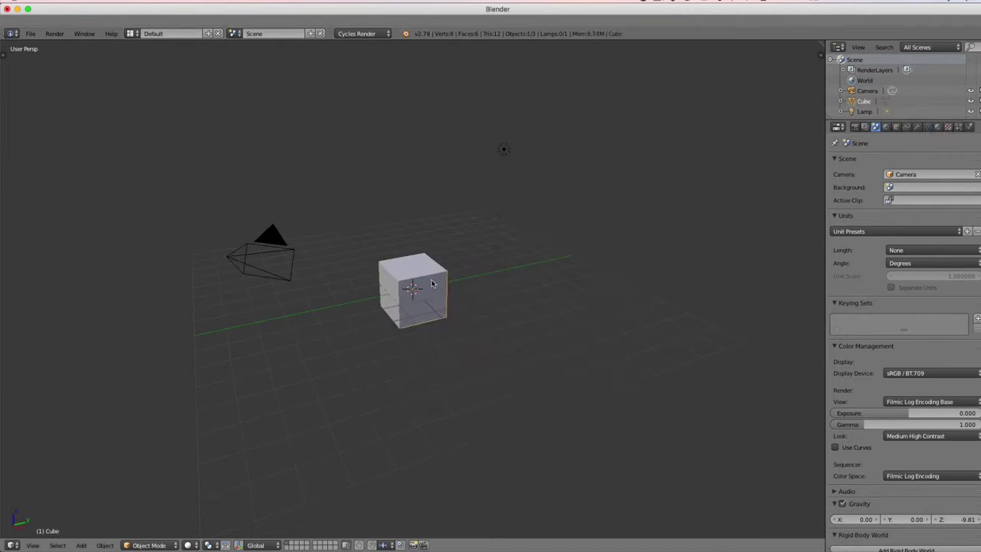
pyautogui.press('Tab')
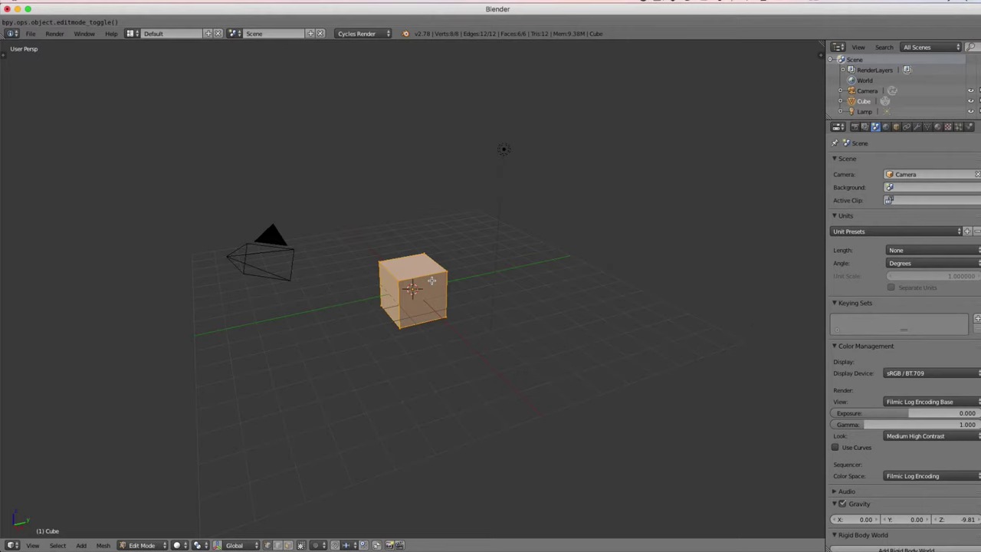
# - Flatten the cube along Z to about 0.19 of its height and show the transform sidebar
pyautogui.press('s')
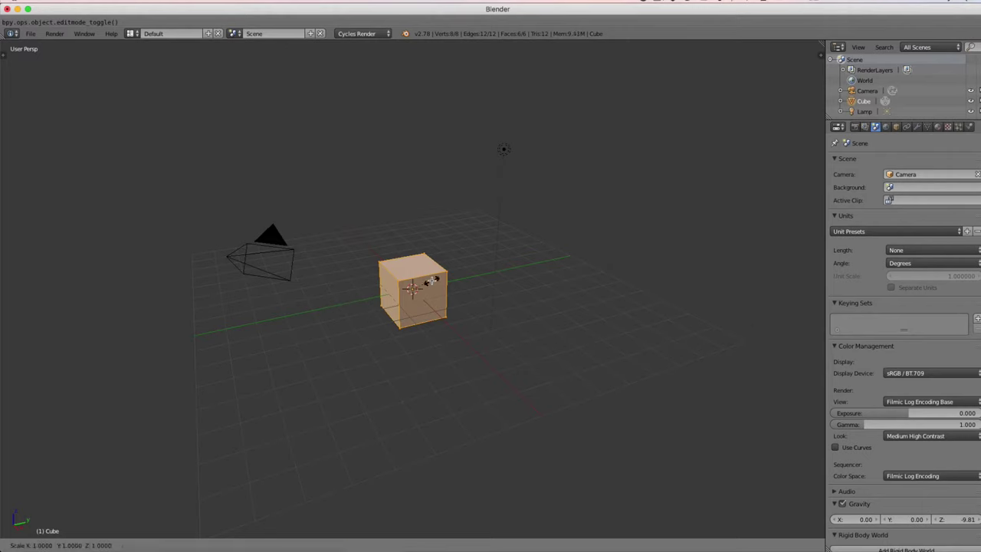
pyautogui.press('z')
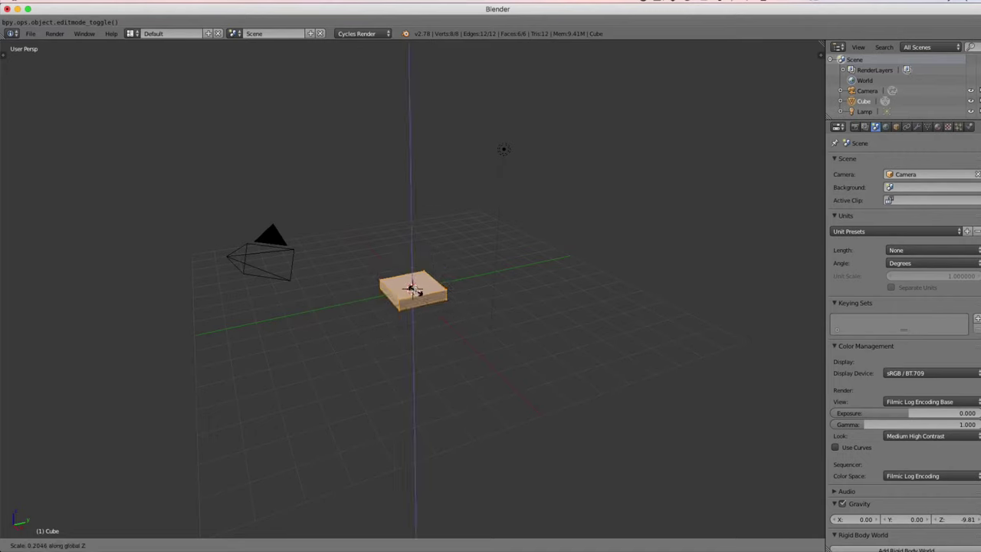
pyautogui.click(414, 290)
pyautogui.scroll(4, 412, 289)
pyautogui.scroll(3, 412, 288)
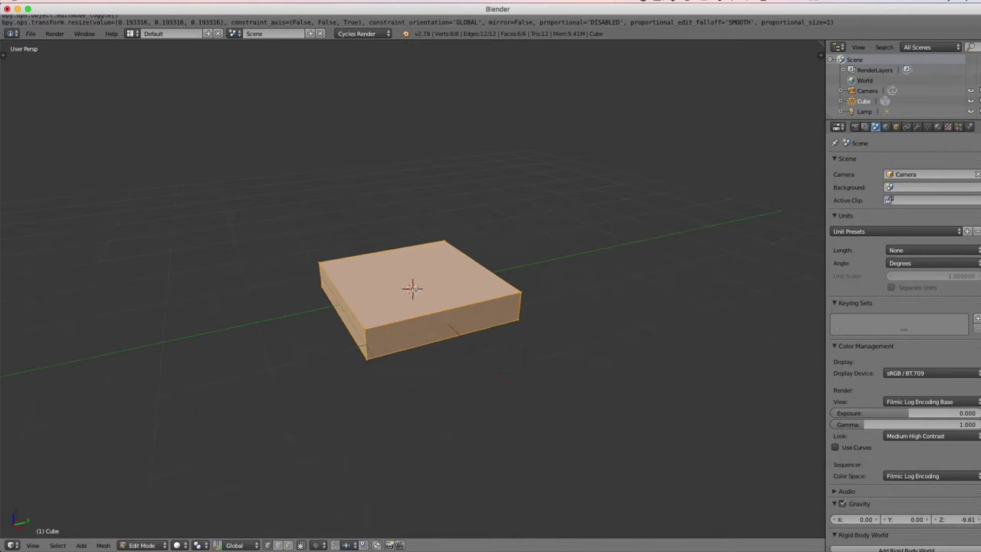
pyautogui.moveTo(413, 289); pyautogui.dragTo(390, 302, button='middle')
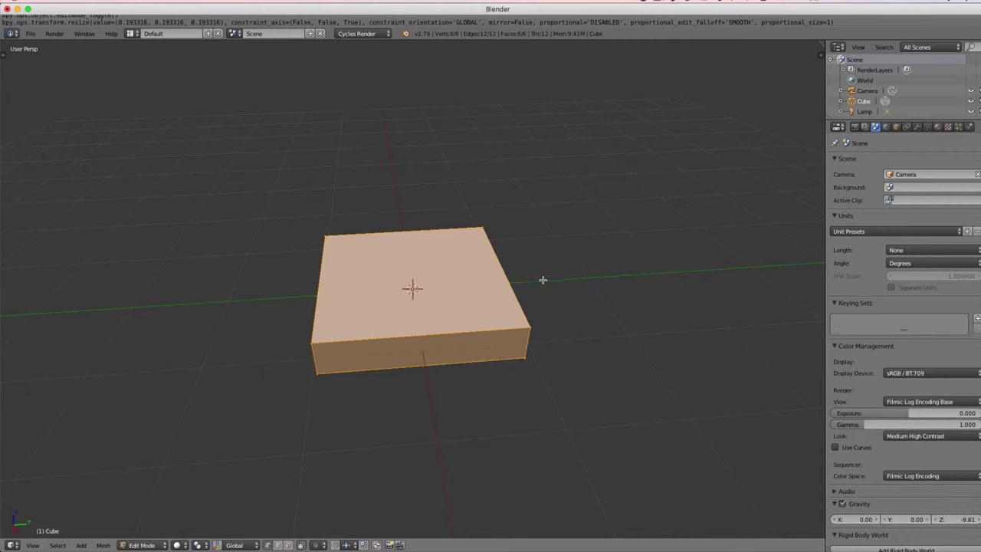
pyautogui.press('n')
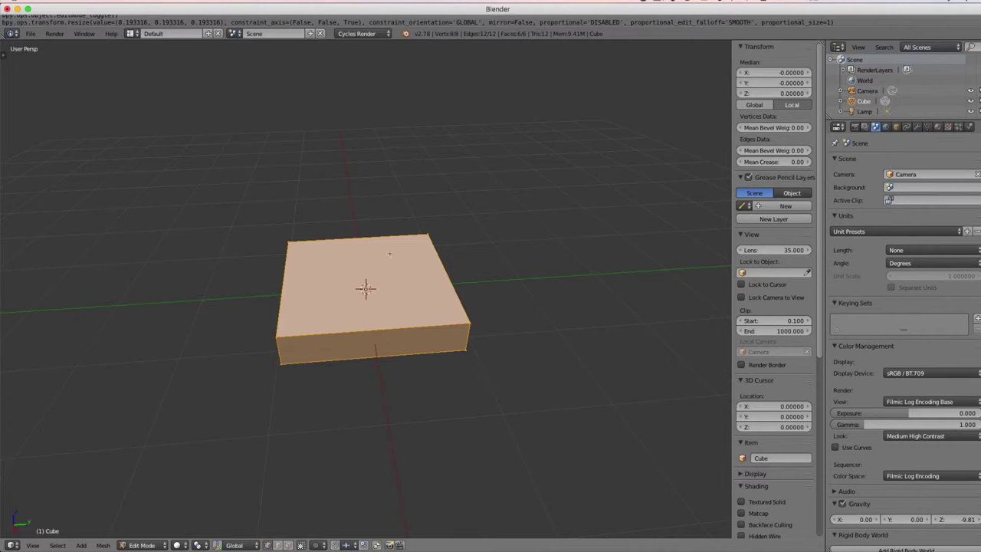
# - Box-select the right side face with occlusion off and set its Median Y to 0.25
pyautogui.press('a')
pyautogui.press('b')
pyautogui.moveTo(405, 215); pyautogui.dragTo(499, 407)
pyautogui.click(300, 544)
pyautogui.press('b')
pyautogui.moveTo(419, 195); pyautogui.dragTo(487, 380)
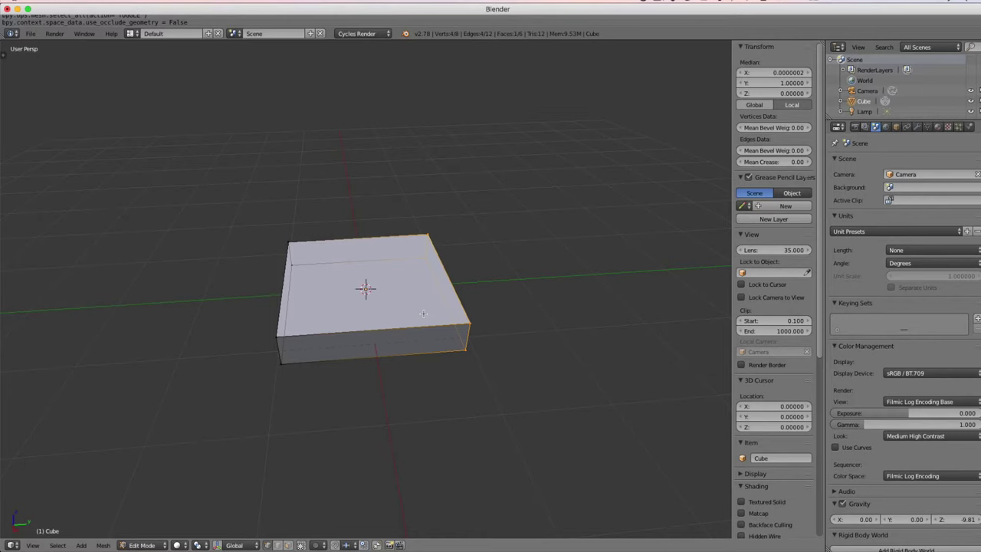
pyautogui.click(772, 82)
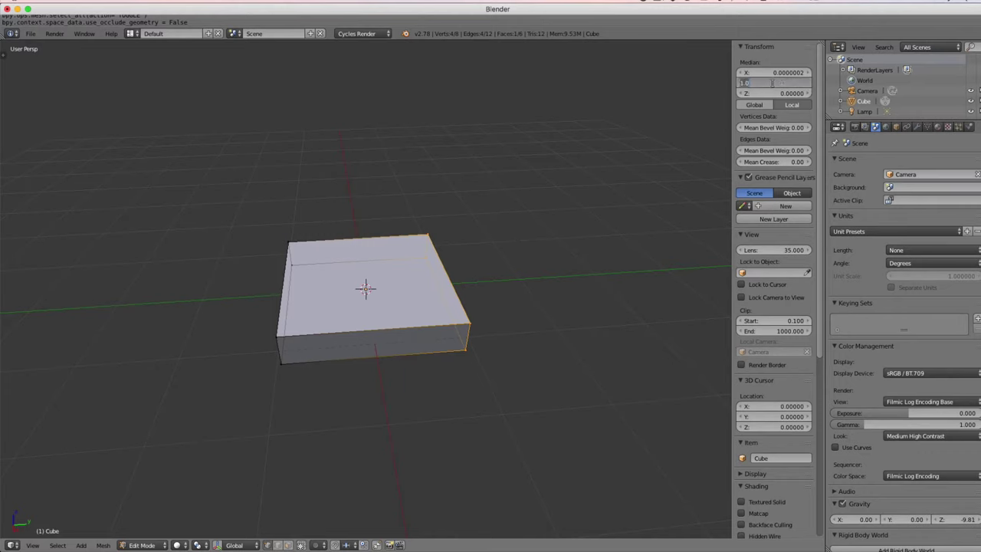
pyautogui.press('BackSpace')
pyautogui.write('25')
pyautogui.press('Return')
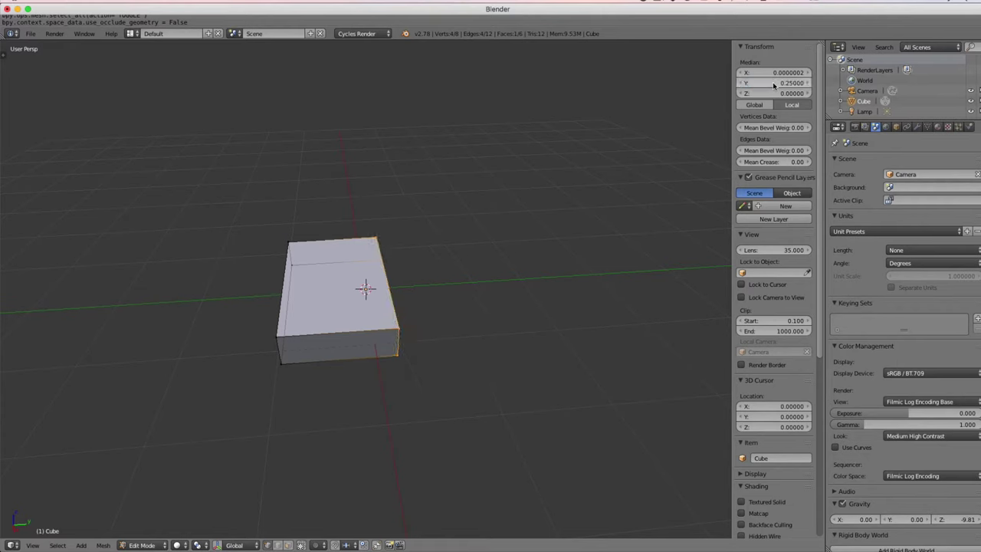
# - Box-select the opposite left side face and set its Median Y to -0.25
pyautogui.press('a')
pyautogui.press('b')
pyautogui.moveTo(234, 212); pyautogui.dragTo(320, 396)
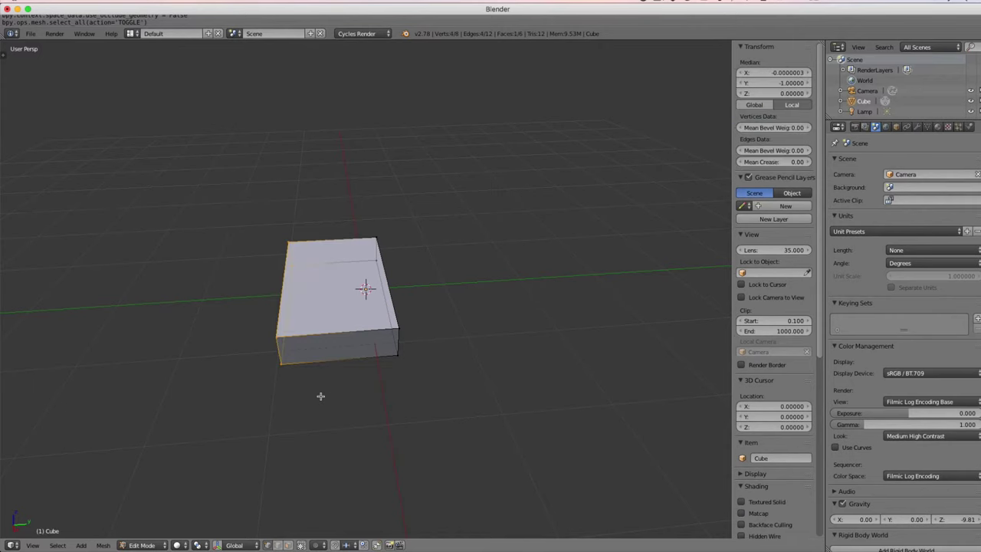
pyautogui.click(789, 82)
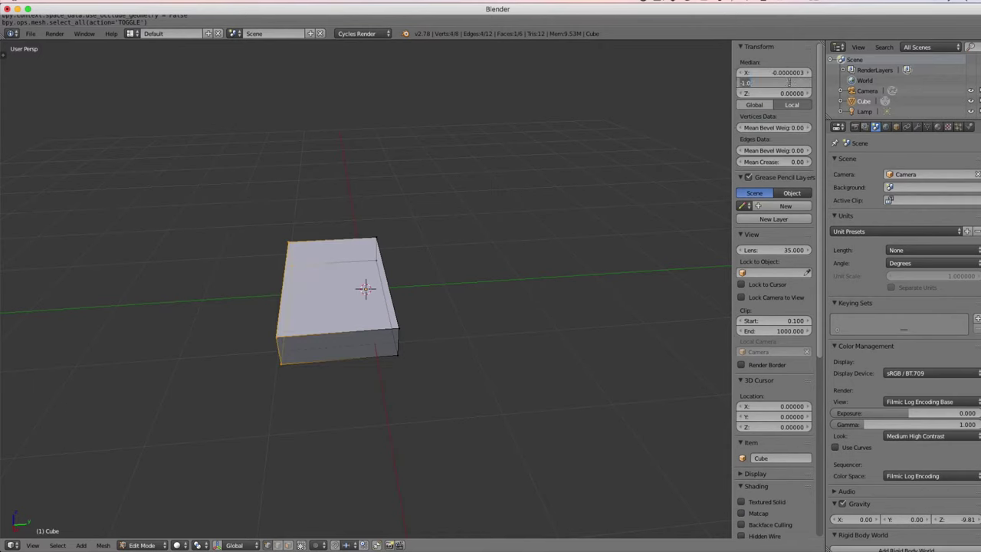
pyautogui.press('BackSpace')
pyautogui.write('-25')
pyautogui.press('Return')
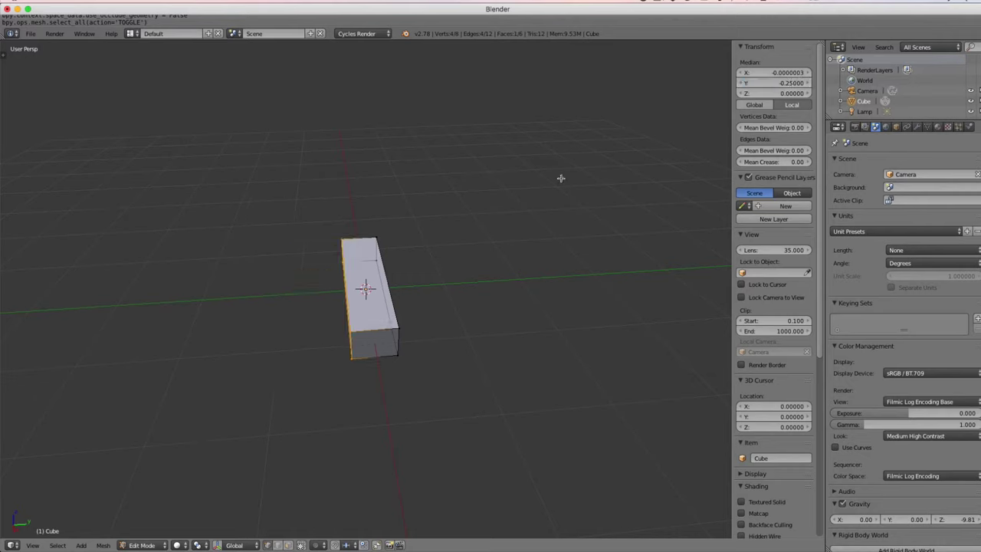
# - Box-select the bar's first end face and change its X position
pyautogui.press('a')
pyautogui.press('b')
pyautogui.moveTo(323, 228); pyautogui.dragTo(408, 270)
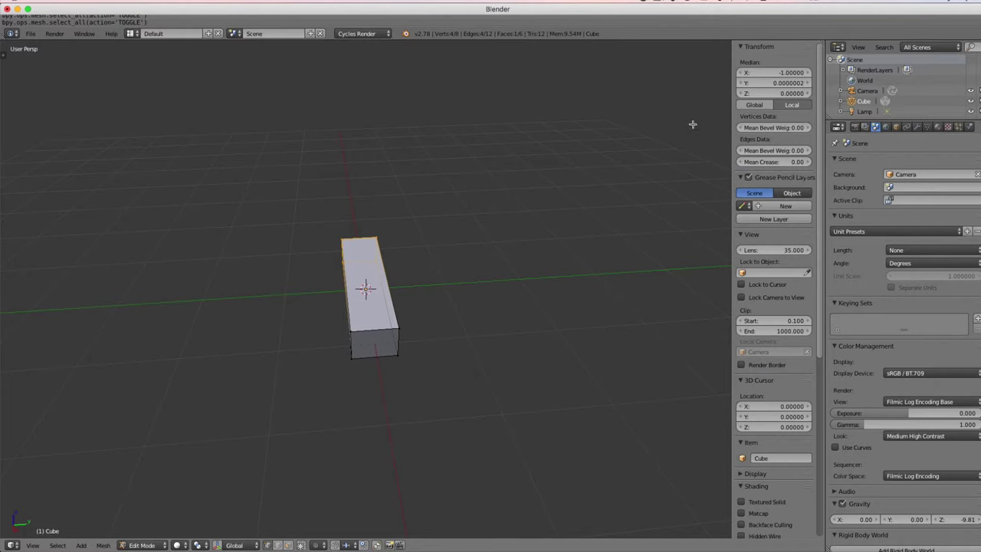
pyautogui.click(773, 72)
pyautogui.press('BackSpace')
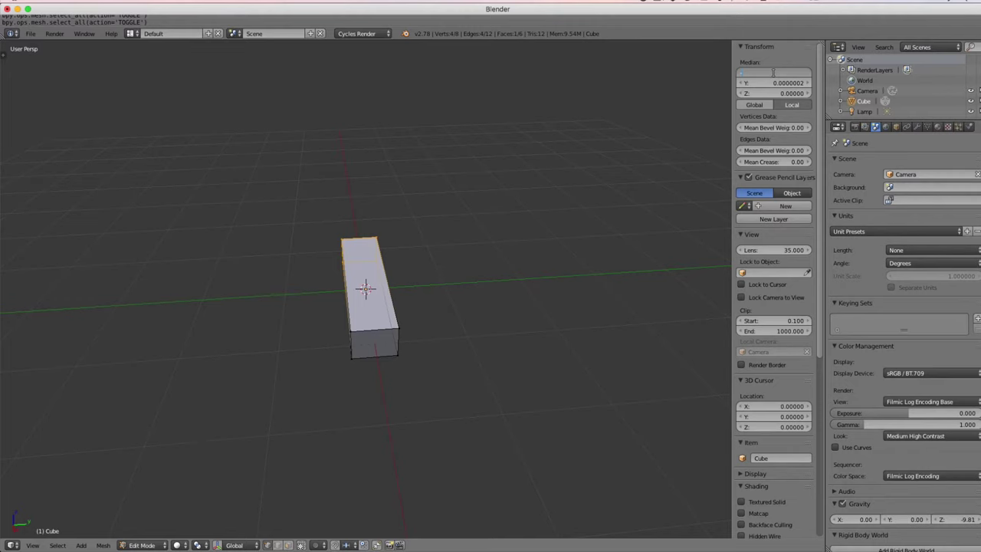
pyautogui.write('0')
pyautogui.press('Return')
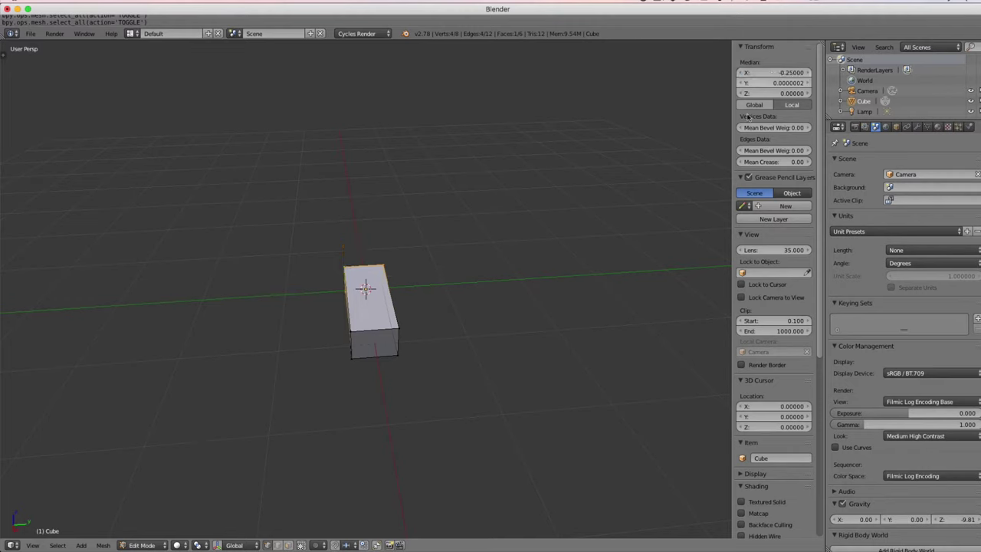
# - Move the bar's opposite end face to X 0.25, forming a small square block
pyautogui.press('a')
pyautogui.press('b')
pyautogui.moveTo(332, 317); pyautogui.dragTo(460, 386)
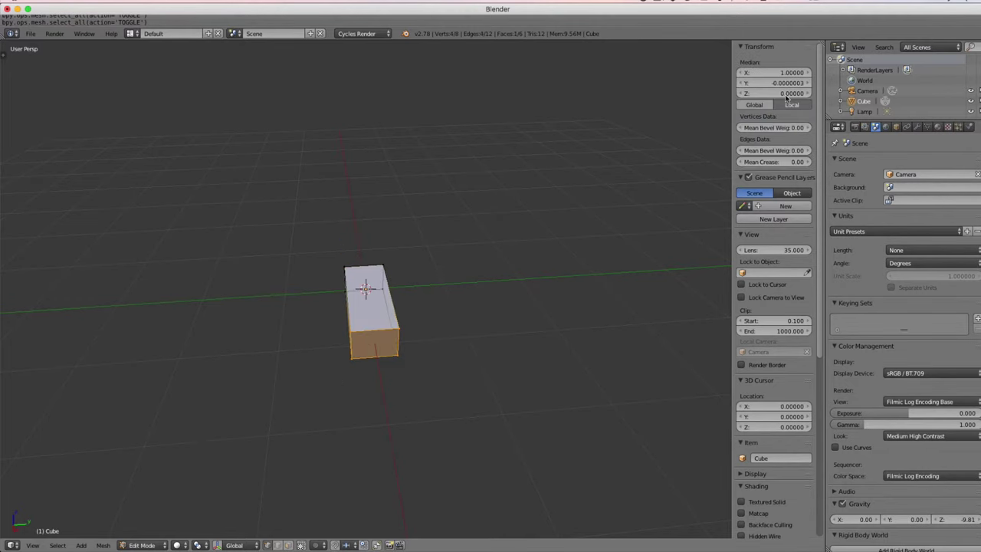
pyautogui.click(783, 73)
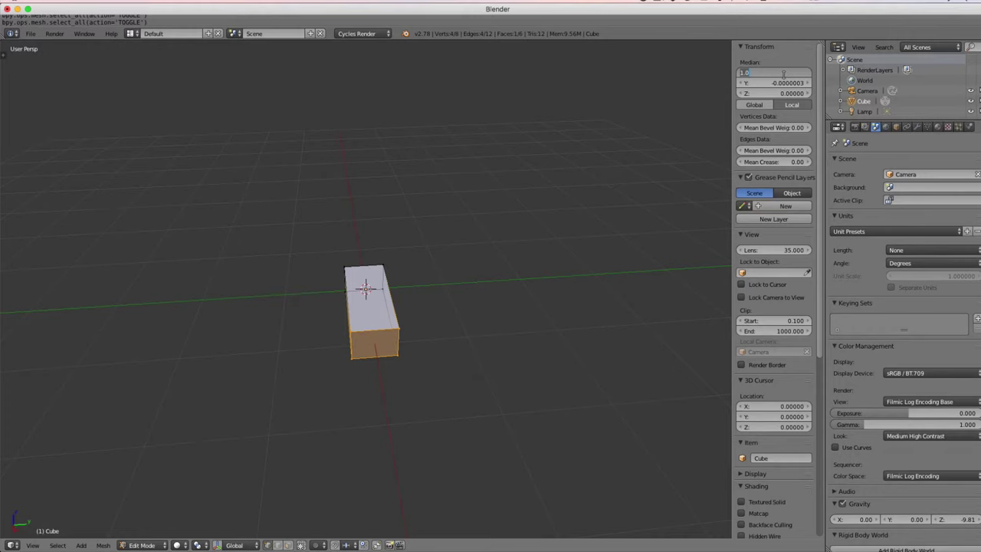
pyautogui.write('0.25')
pyautogui.press('Return')
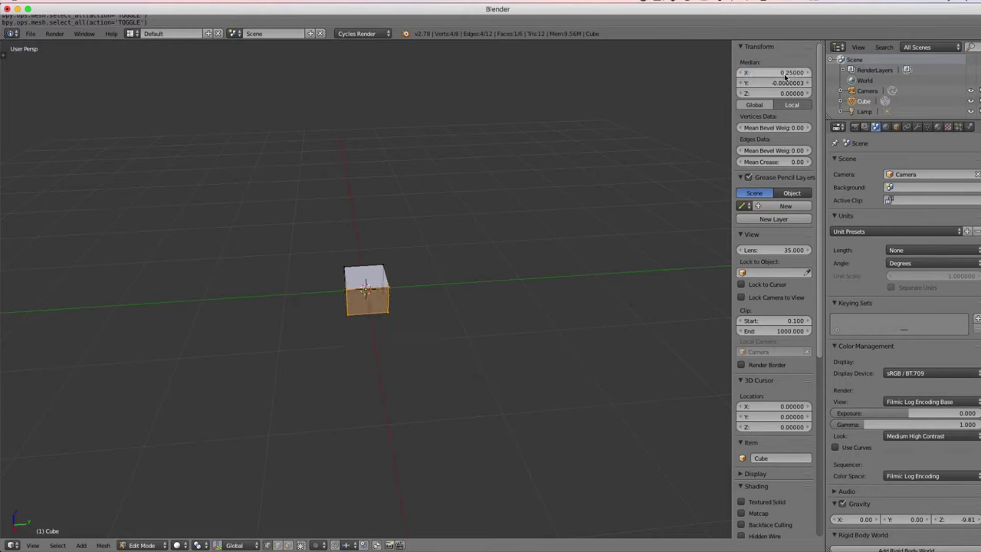
# - Scale the whole block along Z by 0.385525 into a flat tile and zoom in
pyautogui.press('a')
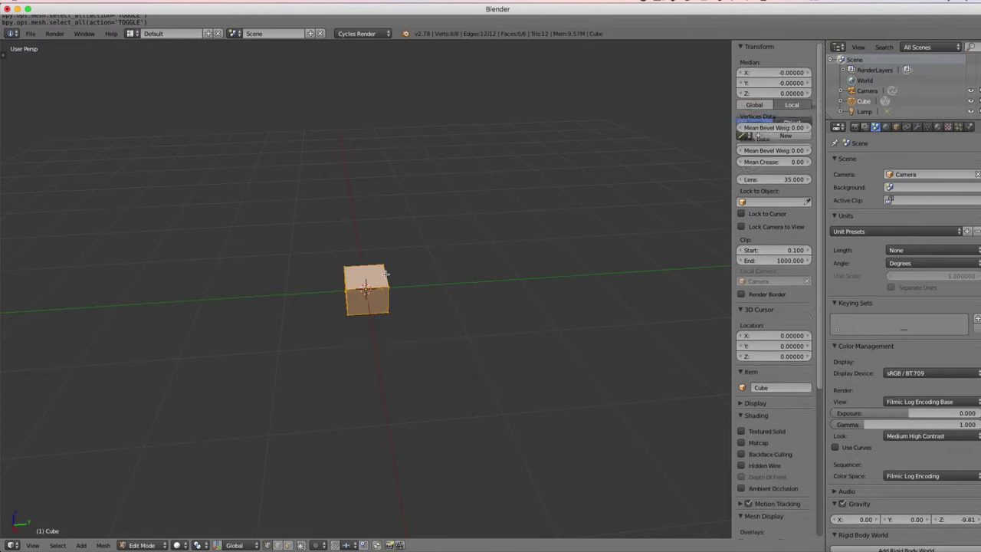
pyautogui.press('s')
pyautogui.press('z')
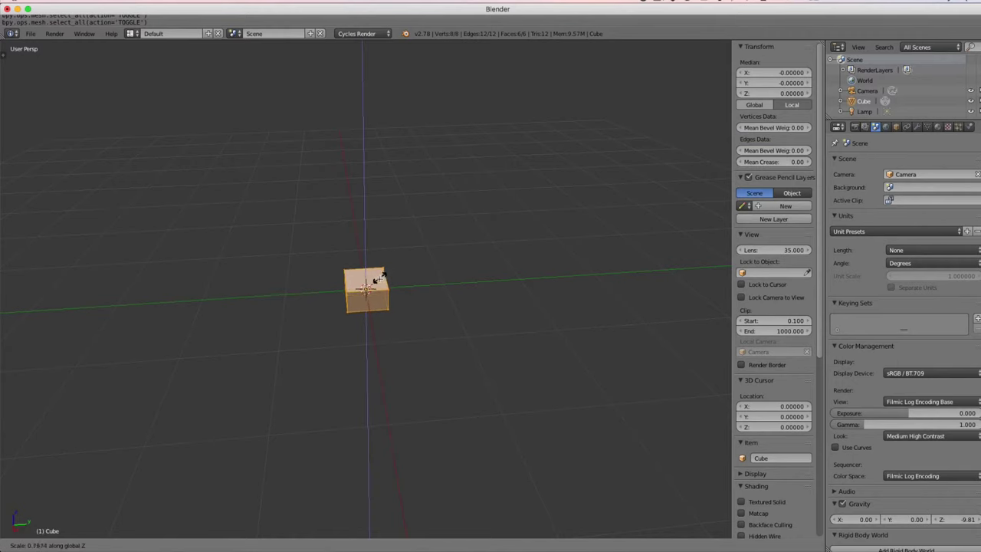
pyautogui.click(371, 283)
pyautogui.moveTo(388, 290)
pyautogui.mouseDown(button='middle')
pyautogui.moveTo(378, 330)
pyautogui.moveTo(373, 308)
pyautogui.moveTo(383, 295)
pyautogui.mouseUp(button='middle')
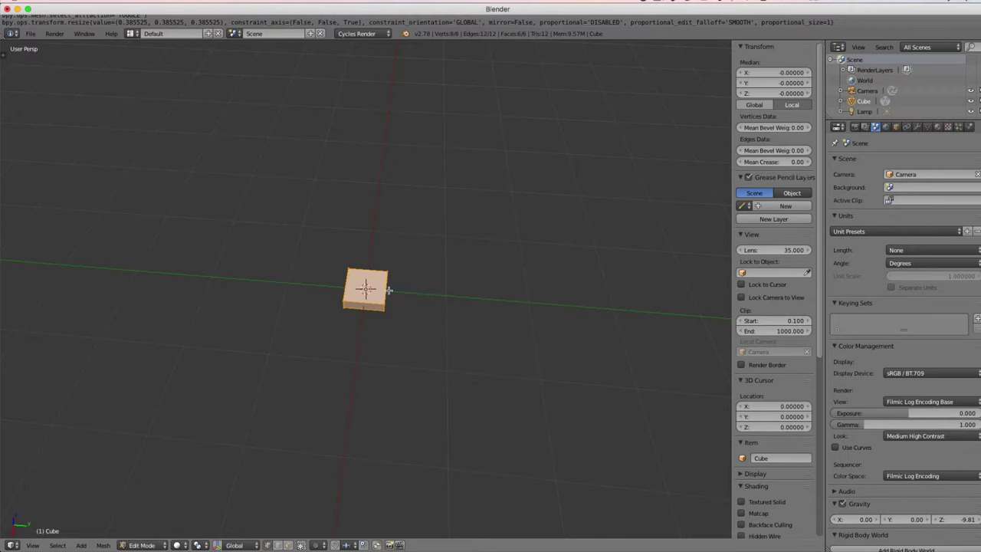
pyautogui.scroll(5, 389, 289)
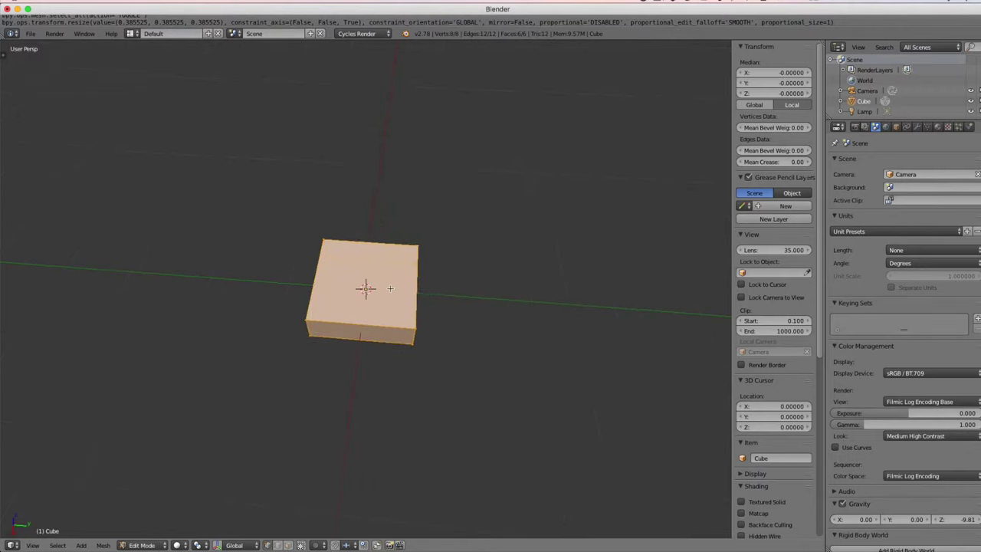
# - Switch to the UV Editing layout and unwrap the tile with Smart UV Project, 66 angle limit
pyautogui.click(130, 33)
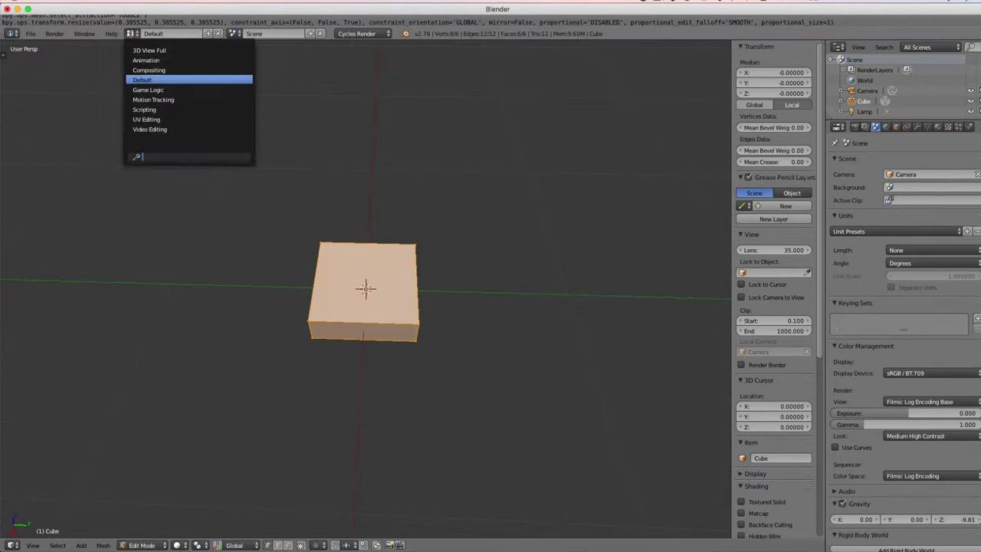
pyautogui.click(153, 120)
pyautogui.moveTo(847, 298); pyautogui.dragTo(783, 313, button='middle')
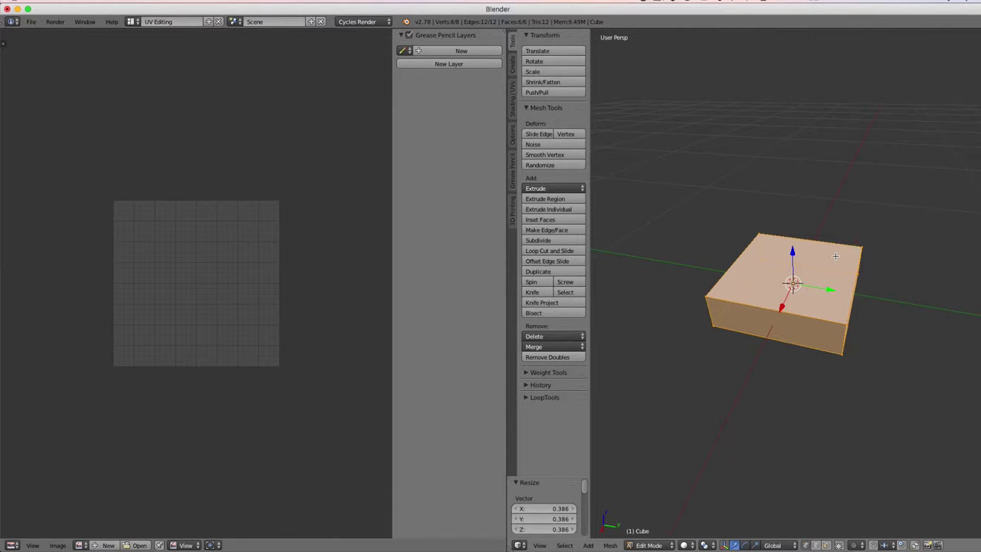
pyautogui.press('u')
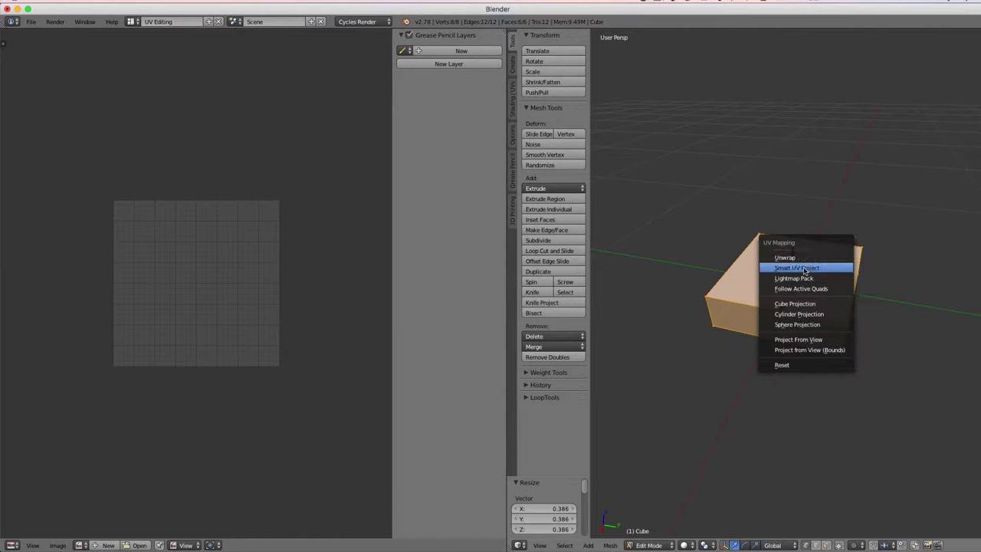
pyautogui.click(804, 268)
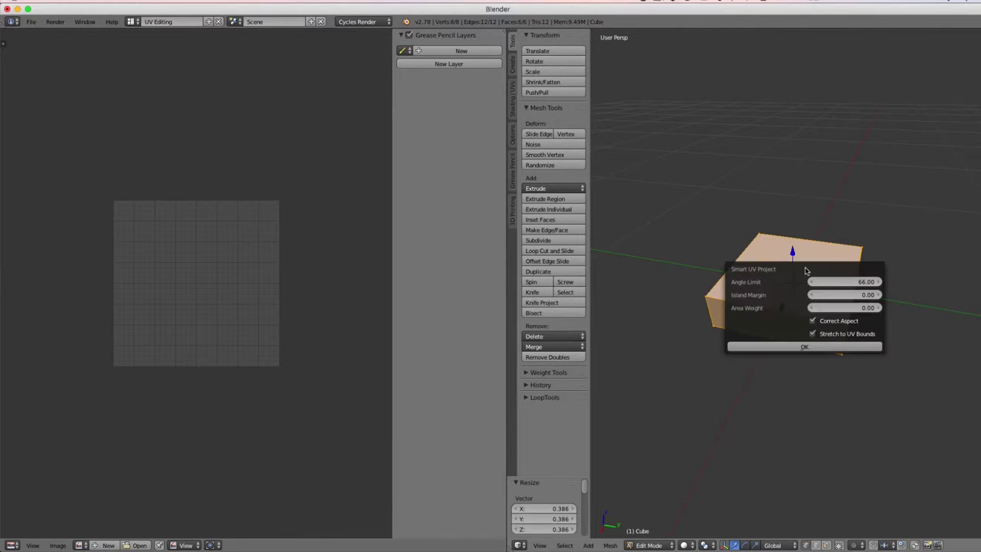
pyautogui.click(804, 349)
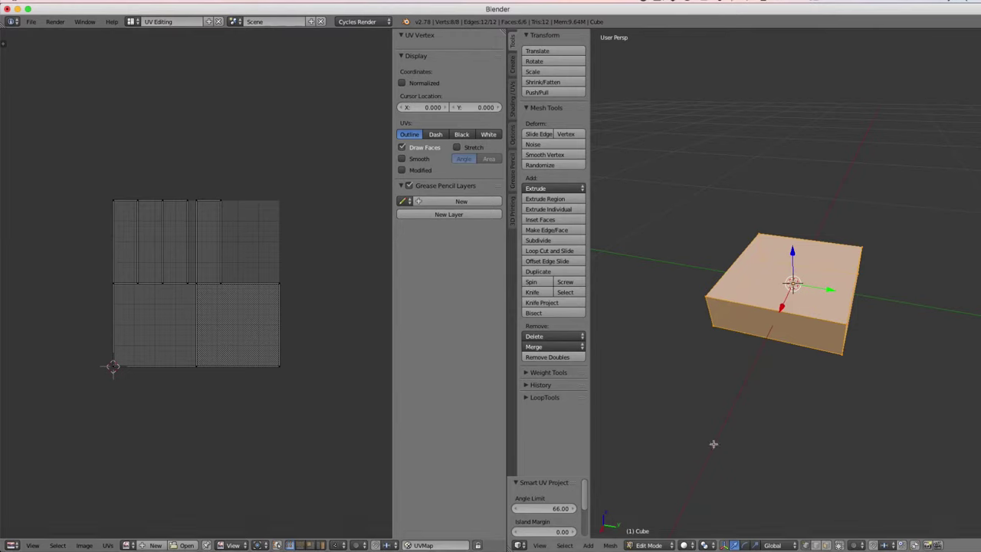
pyautogui.click(665, 546)
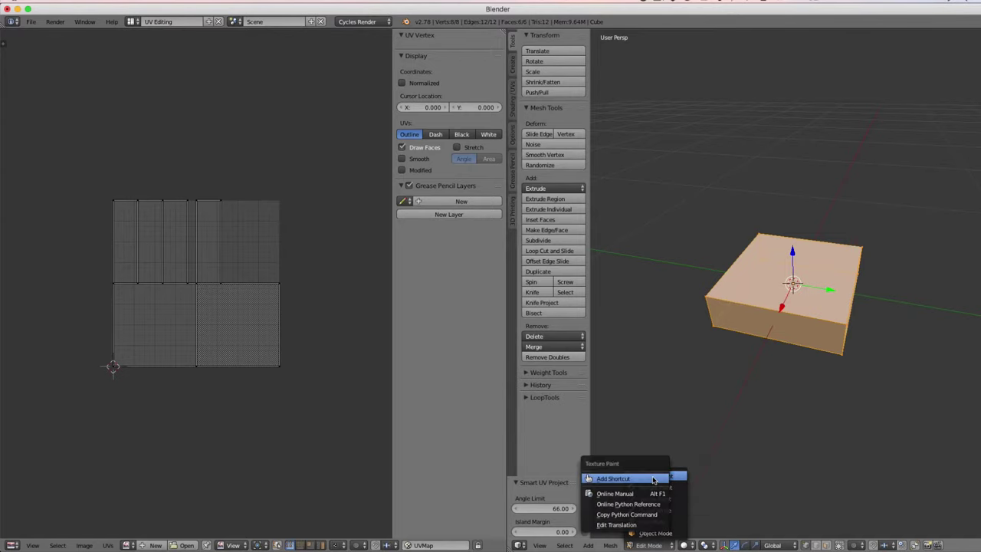
# - Enter Texture Paint mode and create a black 512×512 image named Medical_COL
pyautogui.click(654, 477)
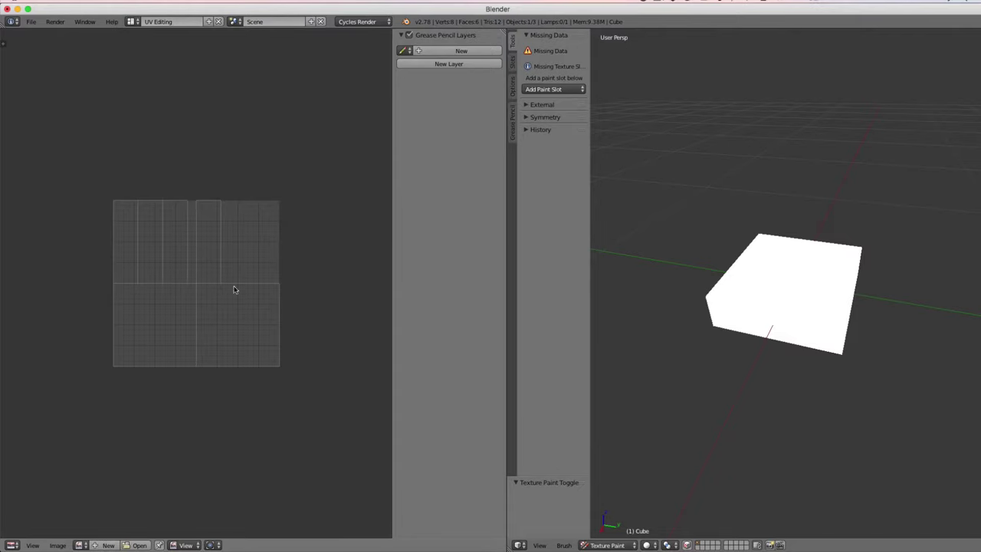
pyautogui.click(108, 545)
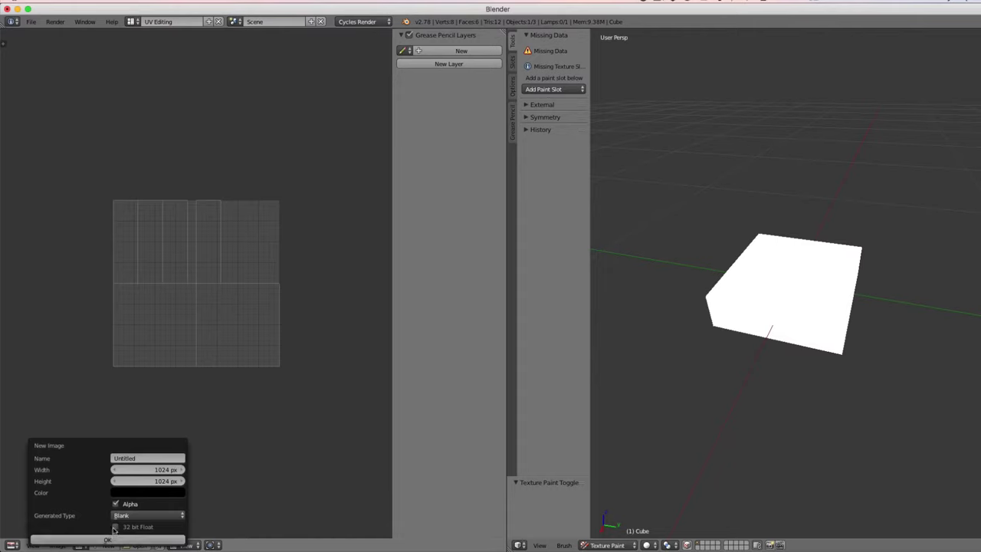
pyautogui.click(139, 459)
pyautogui.write('Ne')
pyautogui.click(158, 469)
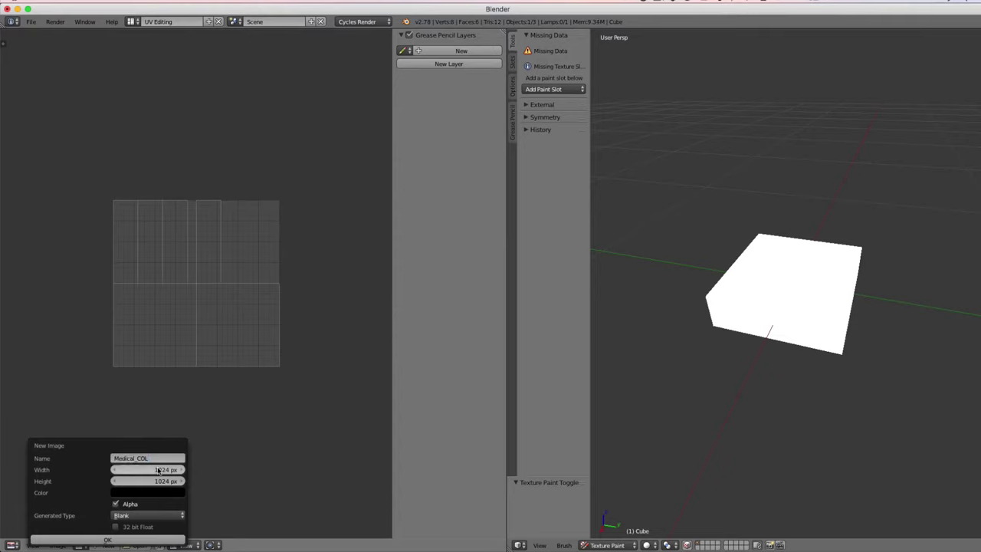
pyautogui.write('512')
pyautogui.press('Tab')
pyautogui.write('512')
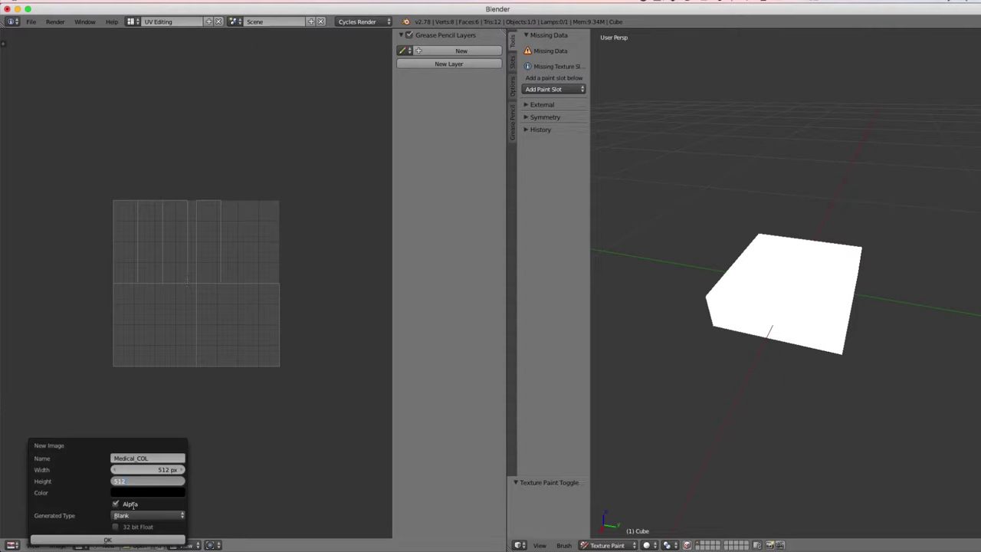
pyautogui.click(111, 539)
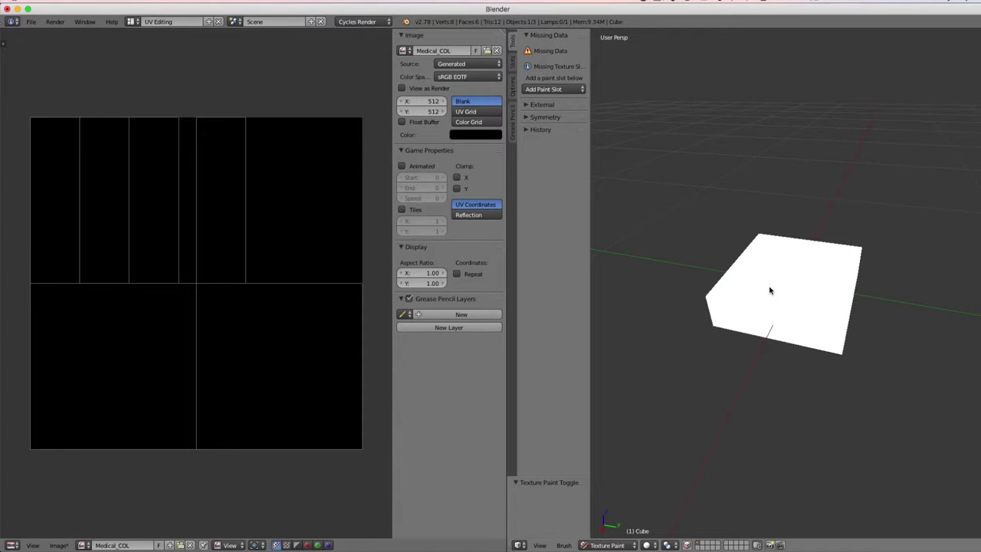
# - Add a Diffuse Color paint slot named Medical_COL at 512×512, turning the block black
pyautogui.click(582, 92)
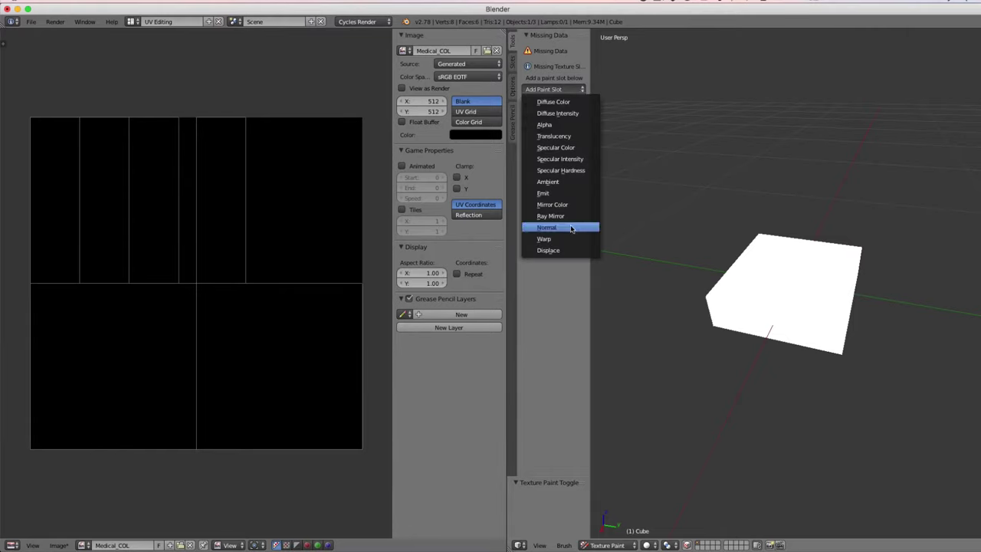
pyautogui.click(562, 102)
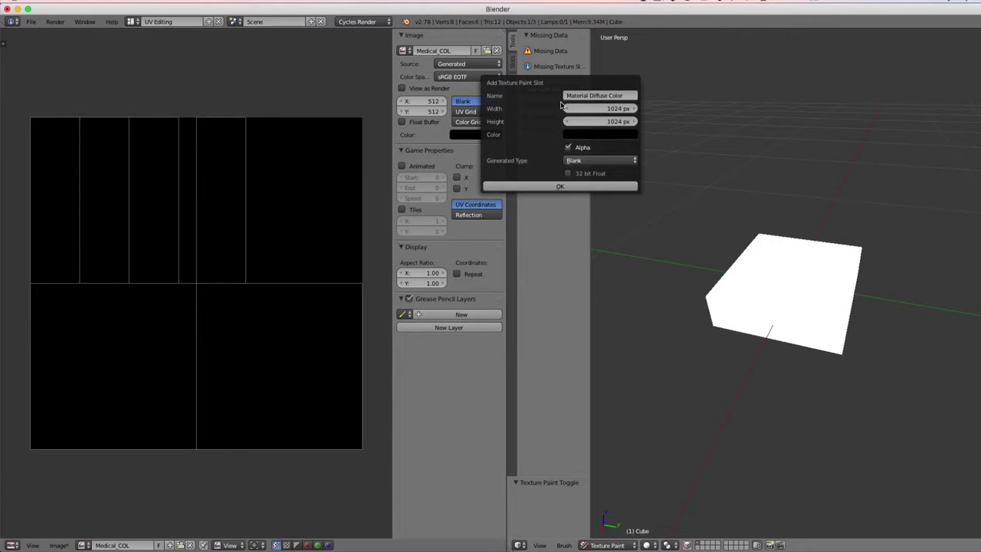
pyautogui.click(628, 95)
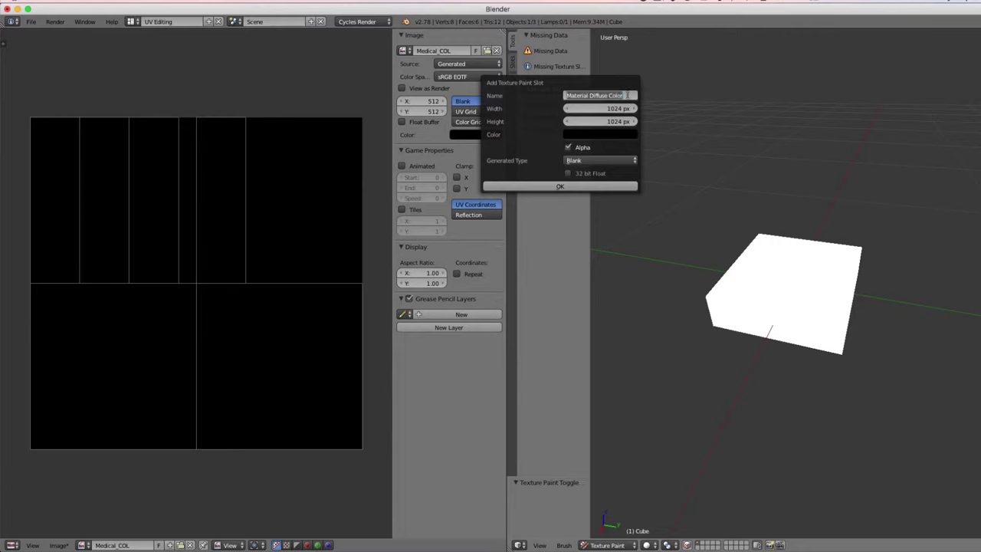
pyautogui.write('Medical_COL')
pyautogui.click(604, 109)
pyautogui.write('512')
pyautogui.press('Tab')
pyautogui.write('512')
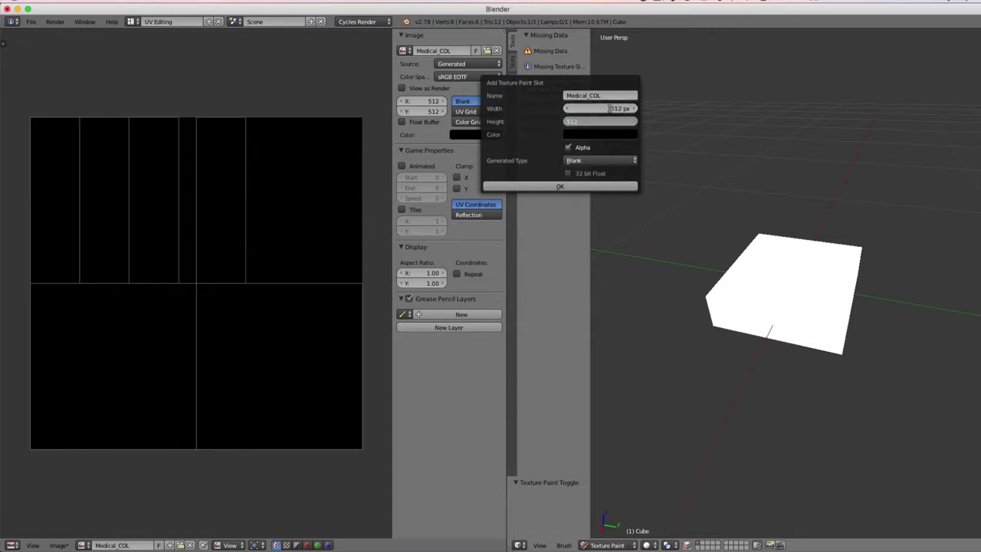
pyautogui.click(571, 186)
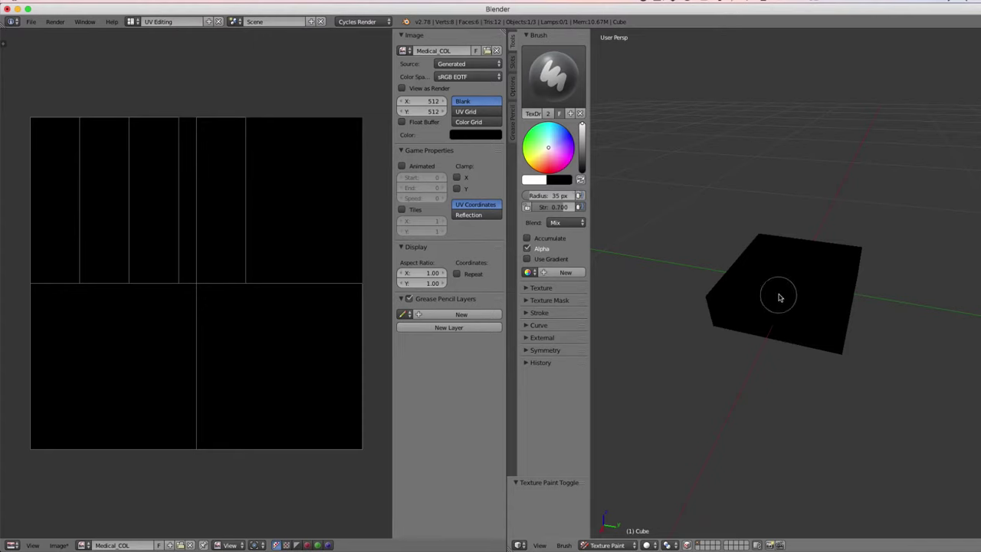
# - Paint test strokes on the block's top face, then undo them
pyautogui.click(796, 256)
pyautogui.moveTo(796, 256); pyautogui.dragTo(783, 299)
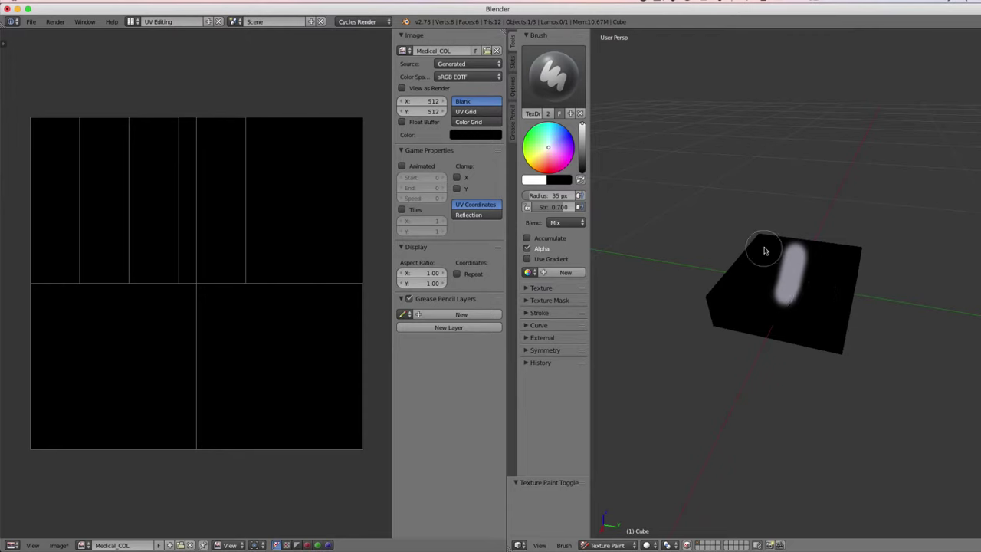
pyautogui.moveTo(753, 267); pyautogui.dragTo(822, 283)
pyautogui.hotkey('ctrl', 'z')
pyautogui.hotkey('ctrl', 'z')
pyautogui.hotkey('ctrl', 'z')
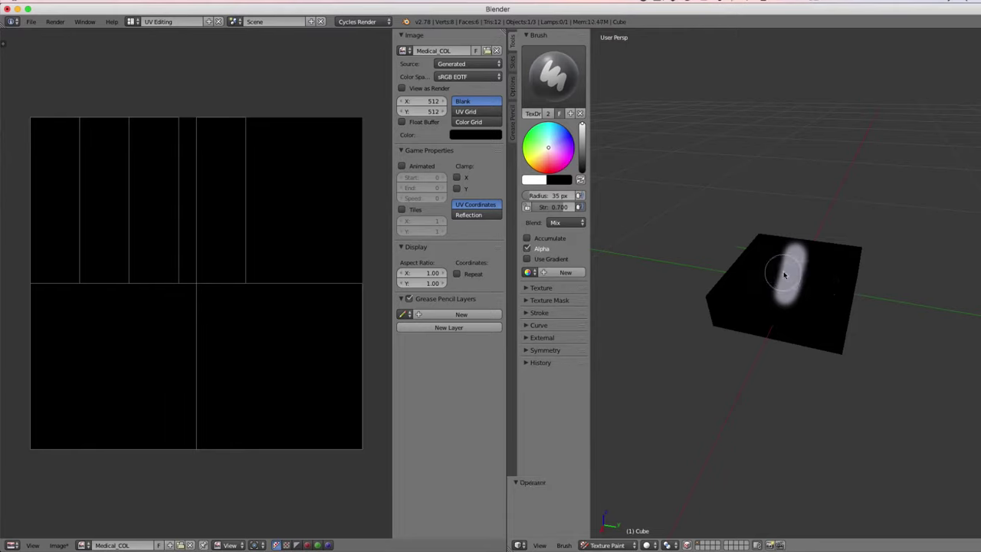
# - Switch to the Fill brush and pick a light orange colour
pyautogui.click(527, 80)
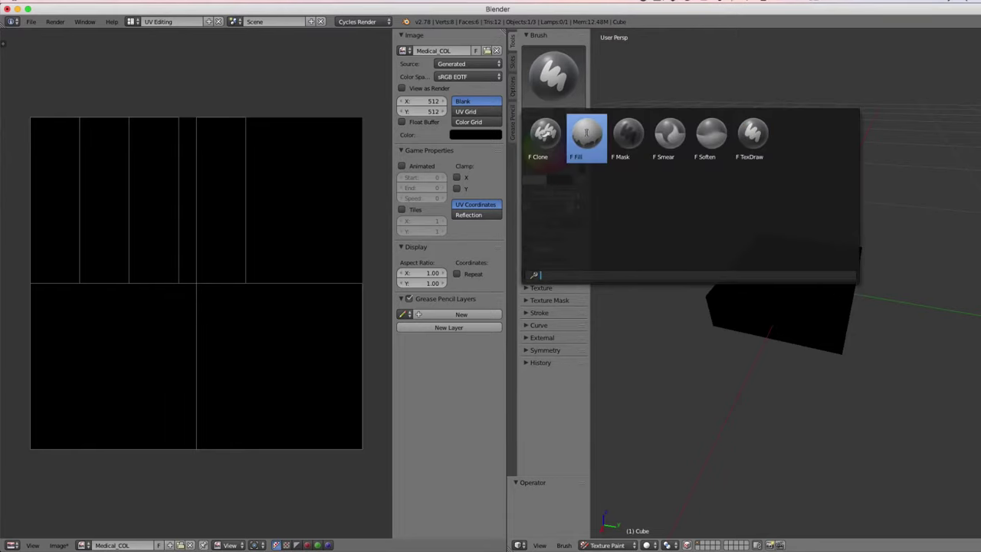
pyautogui.click(583, 135)
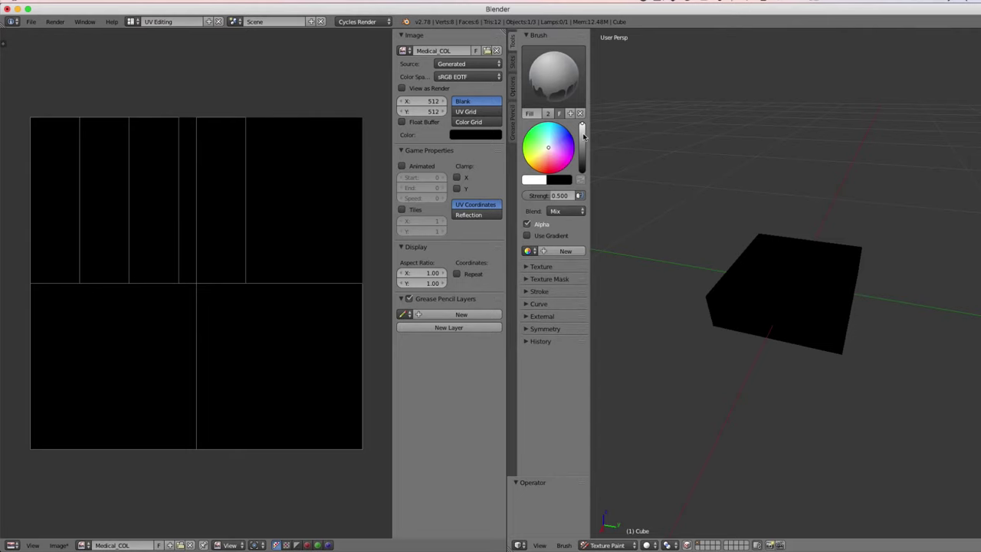
pyautogui.click(541, 164)
pyautogui.moveTo(540, 164); pyautogui.dragTo(541, 160)
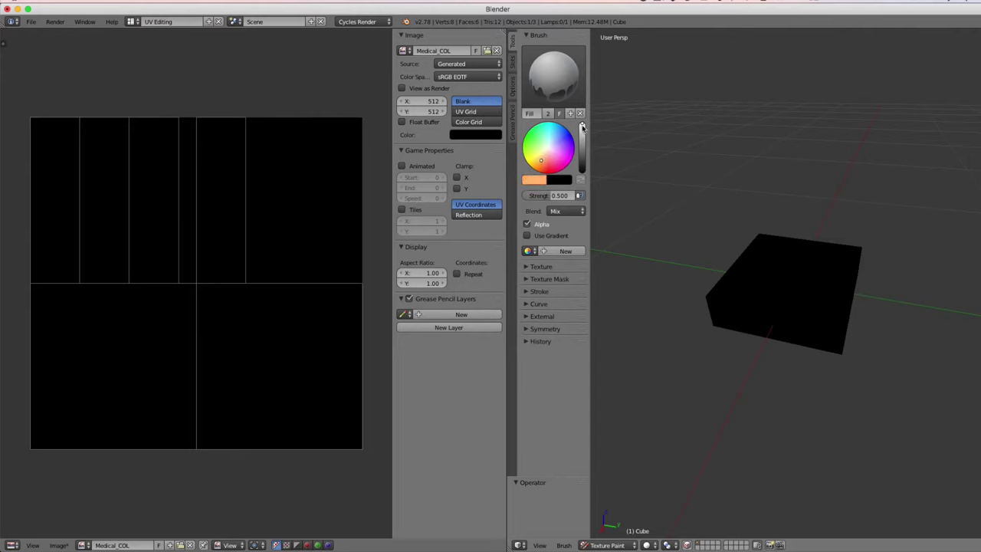